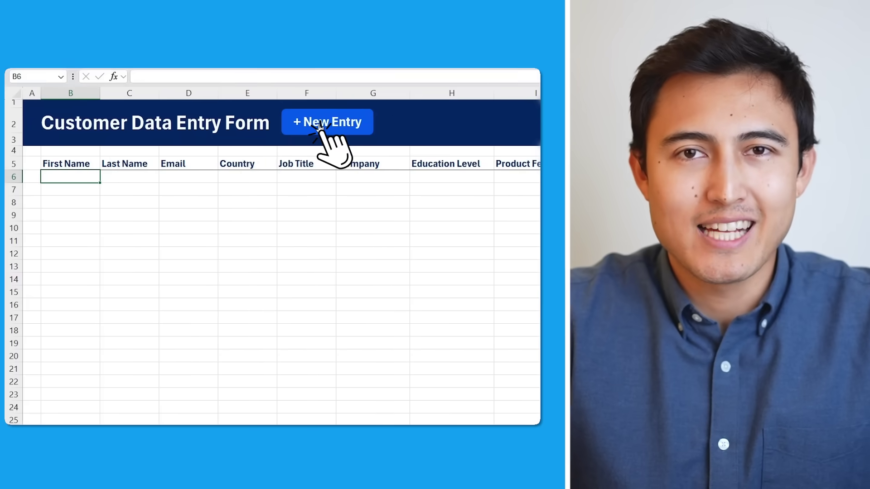
Open the New Entry form and fill the Personal page with the customer's e-mail and country USA.
{"action": "left_click", "coordinate": [341, 129]}
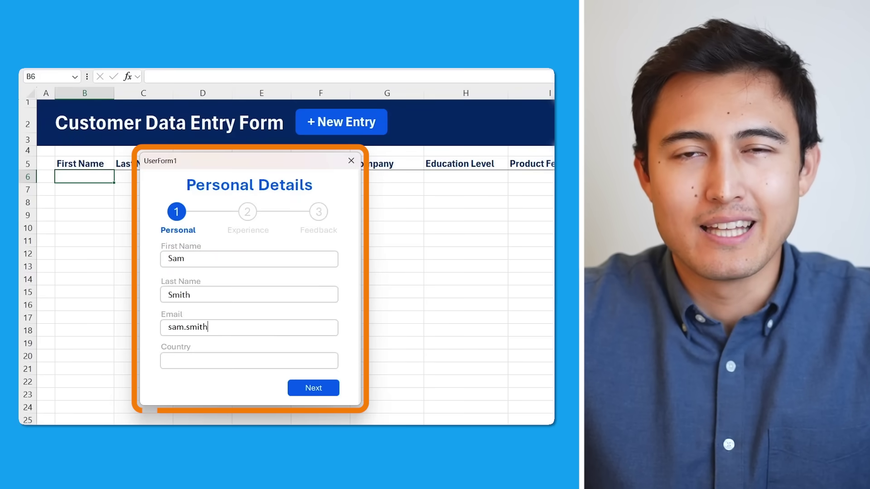
{"action": "key", "text": "Tab"}
{"action": "type", "text": "USA"}
{"action": "key", "text": "Return"}
Enter D on the Experience page, add feedback 'The landing page is hard to navigate' with rating 8, and submit.
{"action": "type", "text": "Director"}
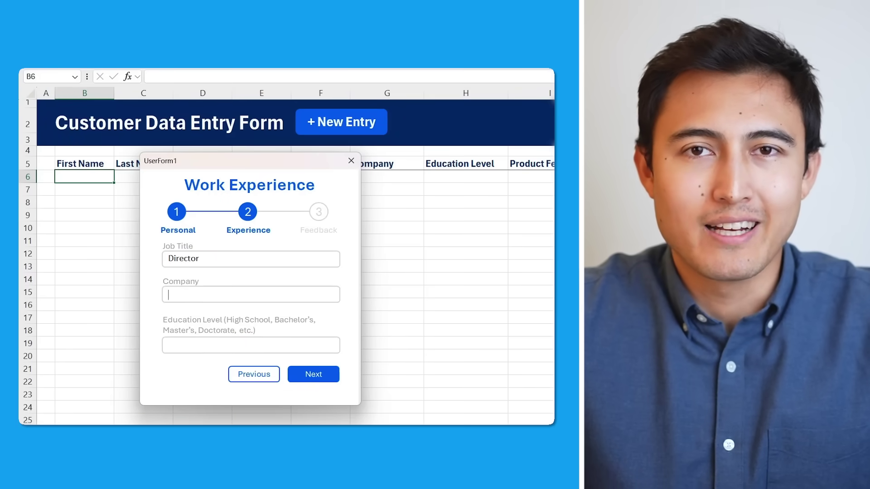
{"action": "left_click", "coordinate": [324, 380]}
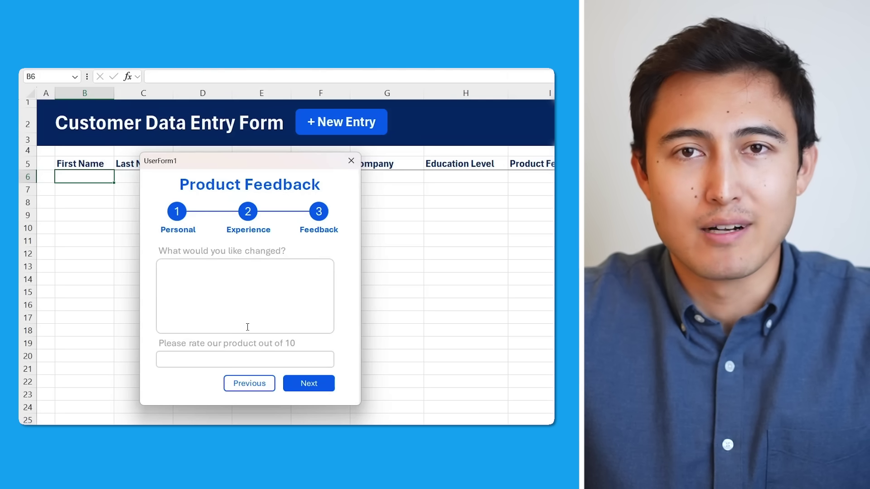
{"action": "type", "text": "The landing page is hard to navigate"}
{"action": "key", "text": "Tab"}
{"action": "type", "text": "8"}
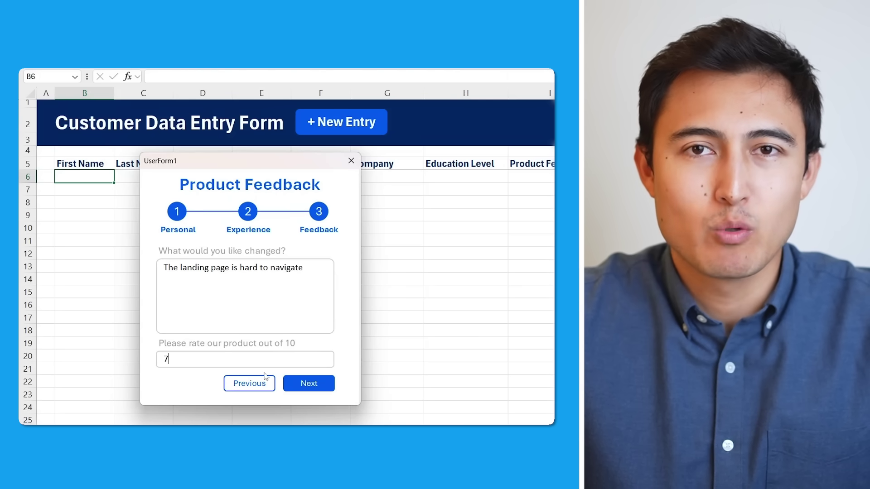
{"action": "left_click", "coordinate": [302, 383]}
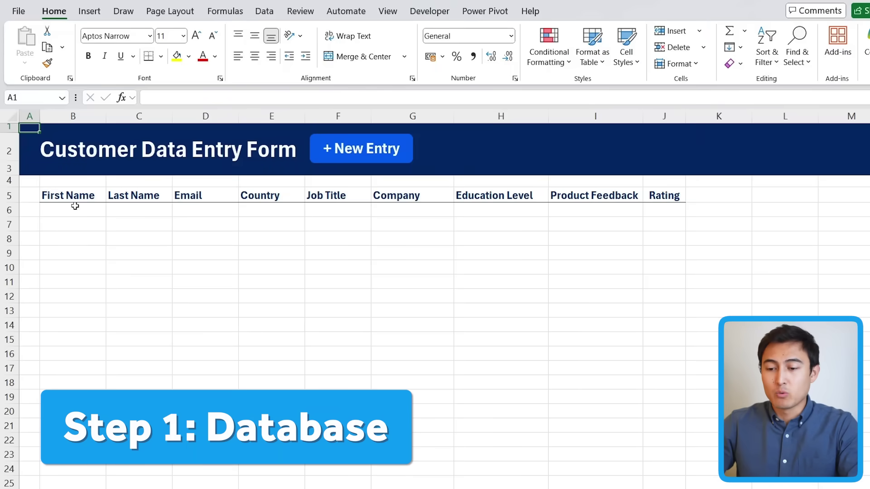
{"action": "left_click_drag", "start_coordinate": [78, 213], "coordinate": [316, 221]}
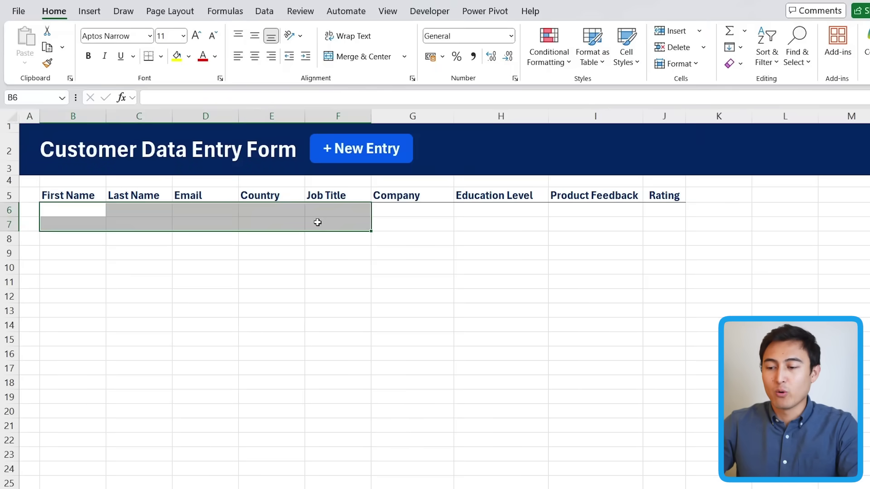
{"action": "key", "text": "Up"}
{"action": "key", "text": "Down"}
{"action": "key", "text": "Up"}
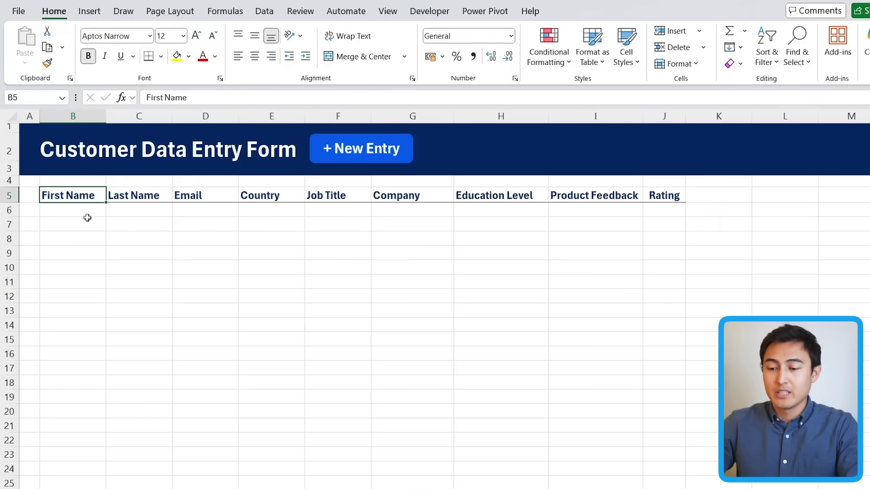
{"action": "key", "text": "ctrl+shift+Right"}
{"action": "left_click", "coordinate": [87, 218]}
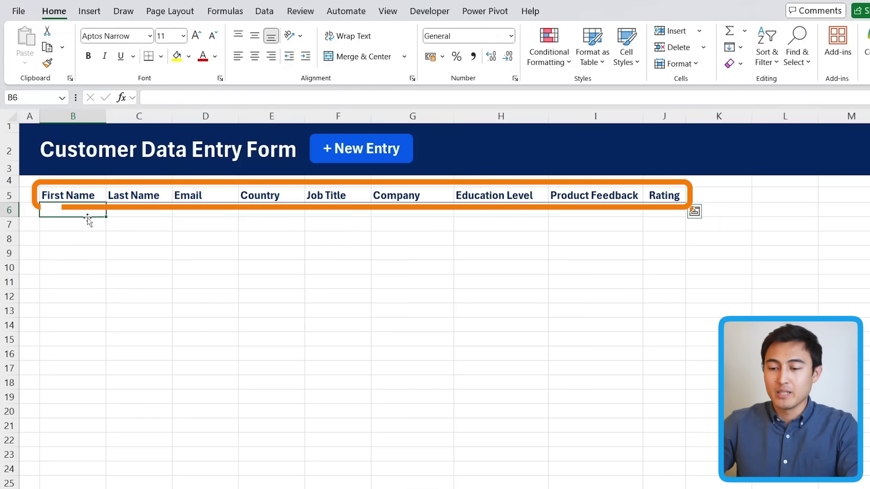
{"action": "left_click", "coordinate": [68, 196]}
{"action": "left_click", "coordinate": [157, 193]}
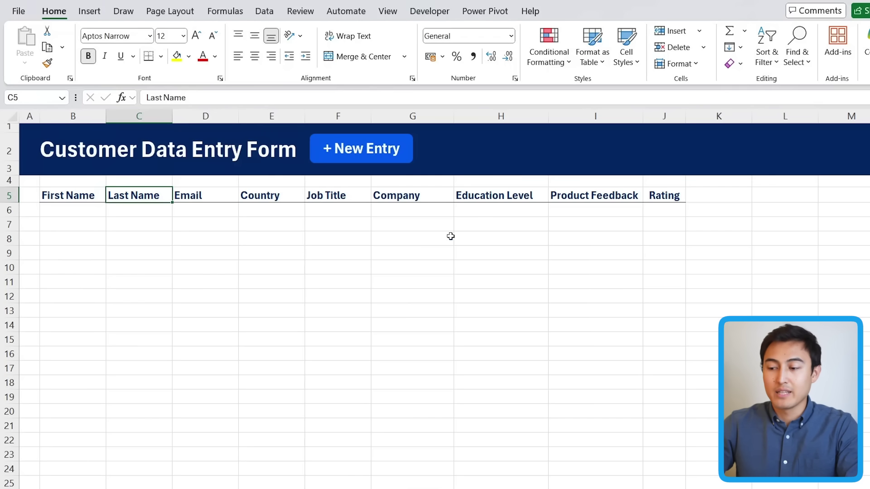
{"action": "left_click", "coordinate": [352, 162]}
{"action": "left_click", "coordinate": [275, 240]}
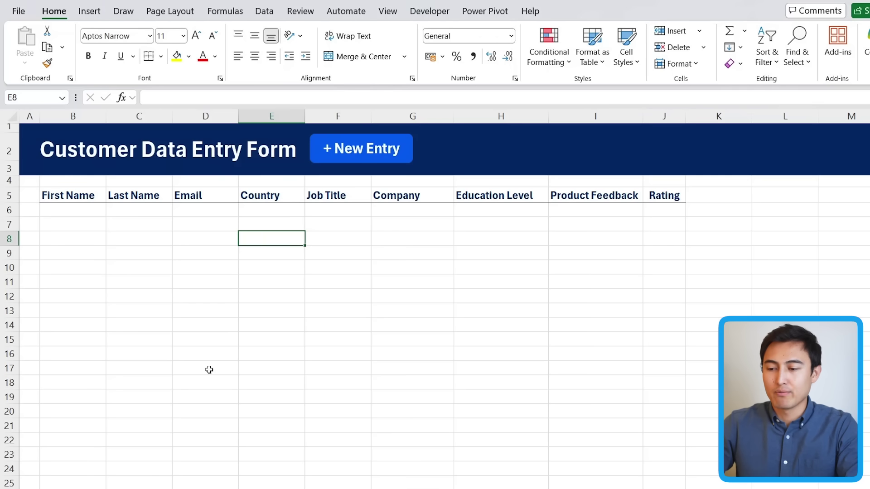
{"action": "left_click", "coordinate": [360, 162]}
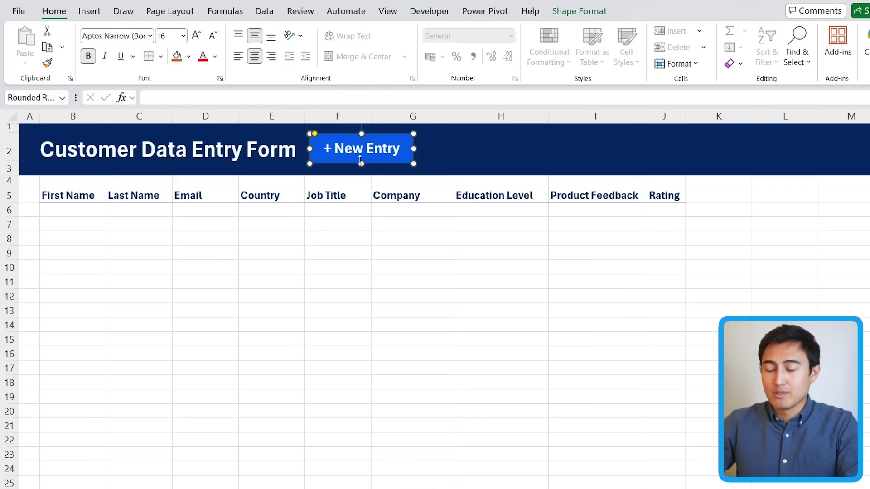
{"action": "left_click", "coordinate": [332, 233]}
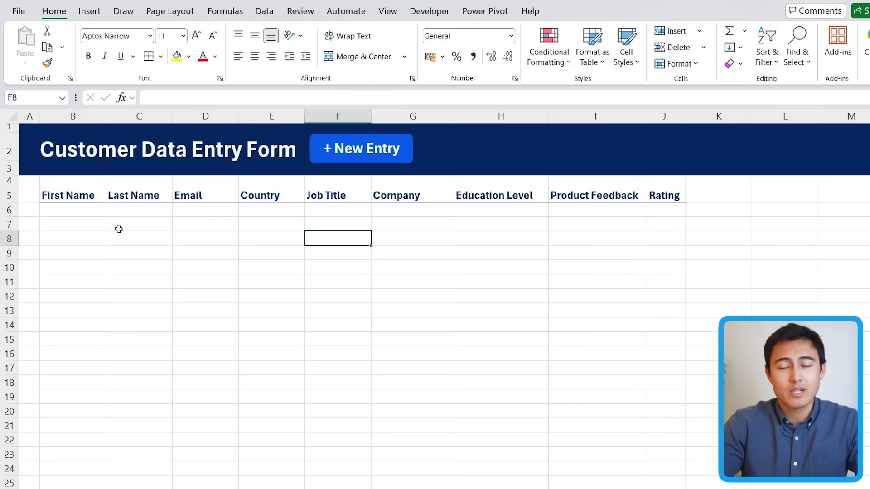
{"action": "left_click", "coordinate": [80, 234]}
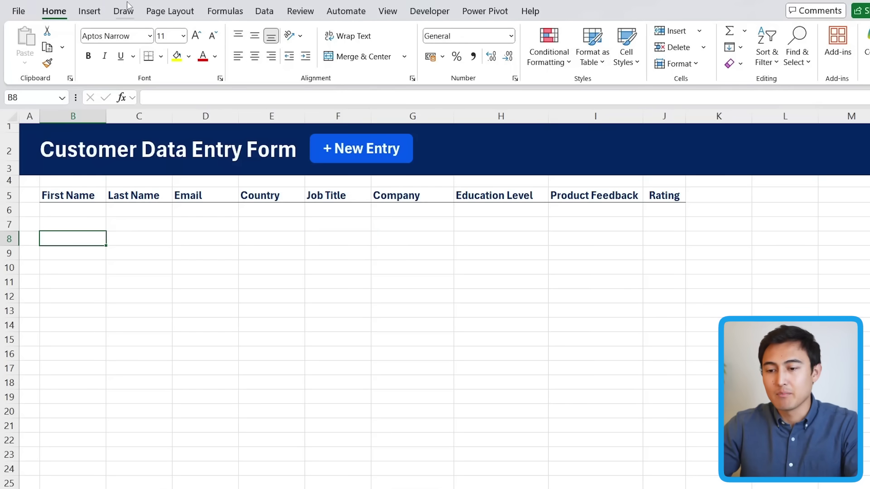
Draw a rectangle across B8:D9, then move it down to about B10:E11.
{"action": "left_click", "coordinate": [91, 12]}
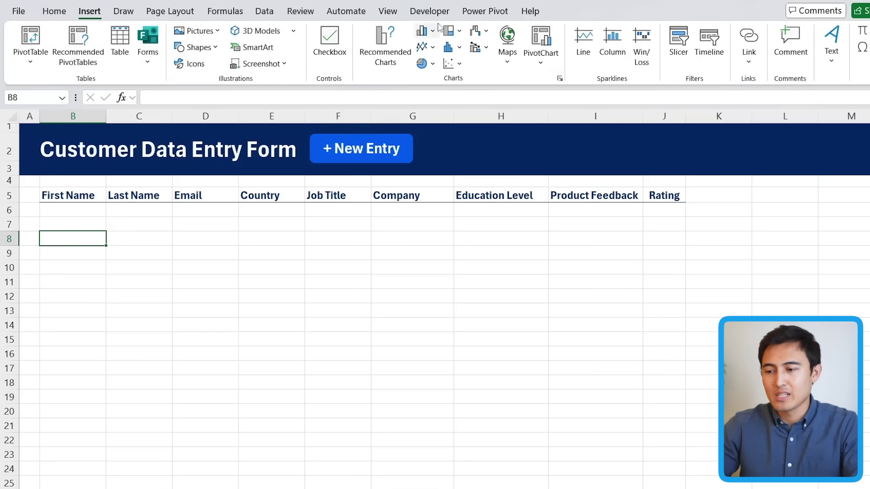
{"action": "left_click", "coordinate": [195, 47]}
{"action": "left_click", "coordinate": [227, 88]}
{"action": "mouse_move", "coordinate": [44, 231]}
{"action": "left_mouse_down"}
{"action": "mouse_move", "coordinate": [272, 260]}
{"action": "mouse_move", "coordinate": [244, 268]}
{"action": "mouse_move", "coordinate": [241, 255]}
{"action": "left_mouse_up"}
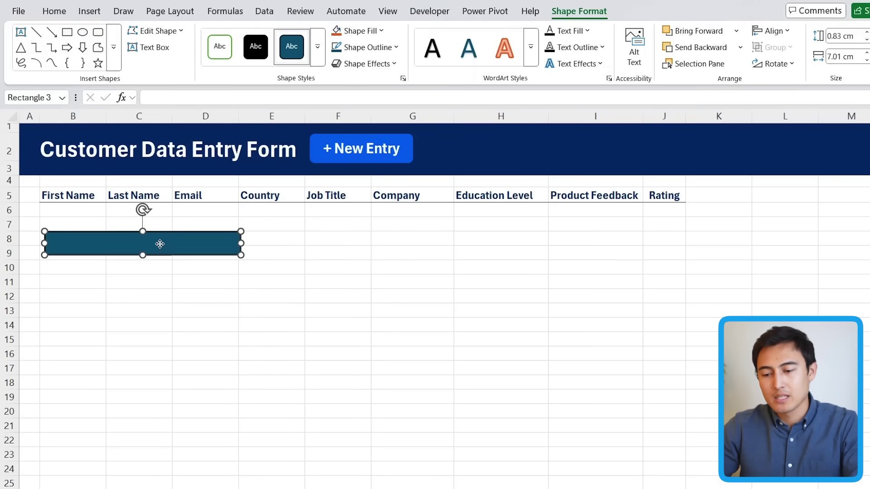
{"action": "left_click_drag", "start_coordinate": [160, 244], "coordinate": [185, 274]}
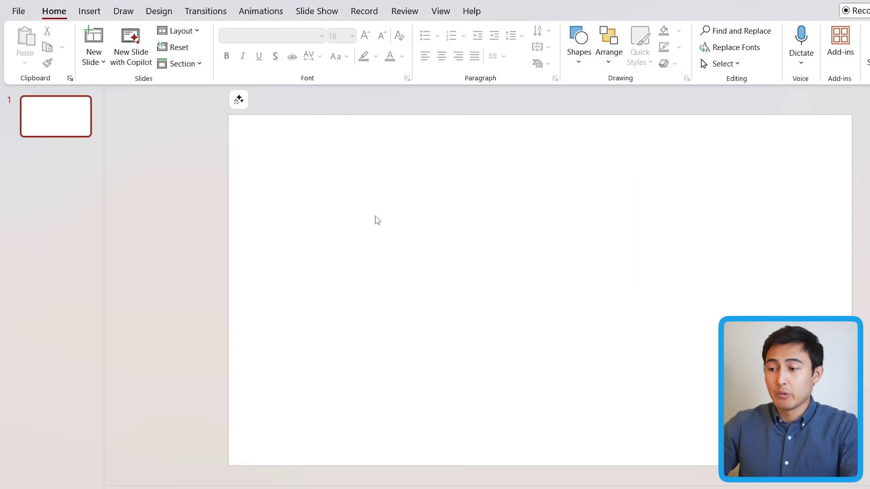
Draw a tall rectangle frame on the left of the slide and fill it white.
{"action": "left_click", "coordinate": [577, 66]}
{"action": "left_click", "coordinate": [622, 96]}
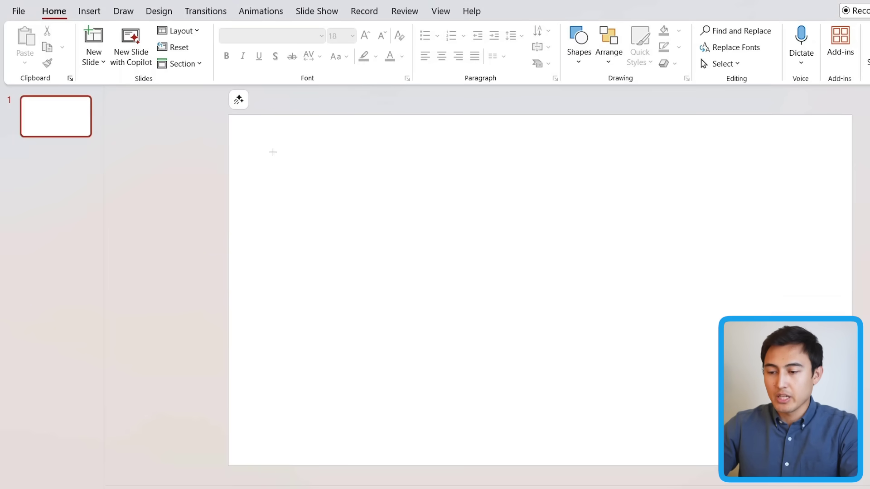
{"action": "mouse_move", "coordinate": [275, 152]}
{"action": "left_mouse_down"}
{"action": "mouse_move", "coordinate": [481, 386]}
{"action": "mouse_move", "coordinate": [513, 437]}
{"action": "mouse_move", "coordinate": [519, 426]}
{"action": "left_mouse_up"}
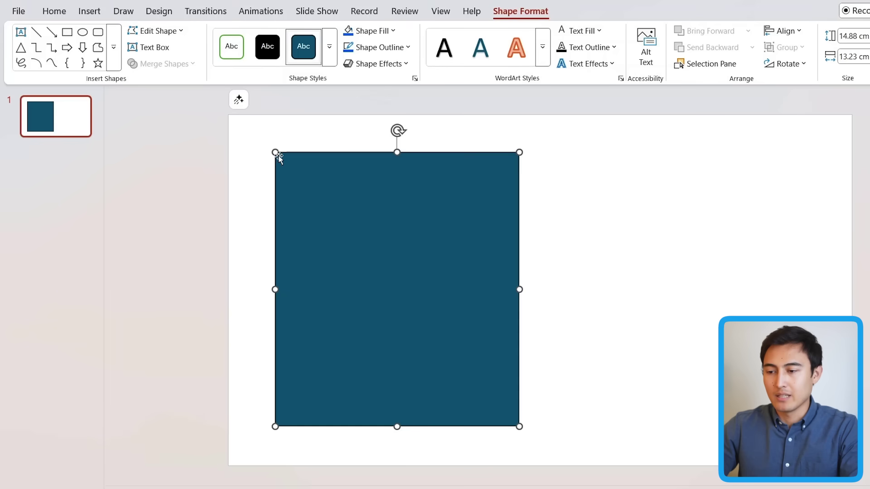
{"action": "left_click", "coordinate": [392, 31]}
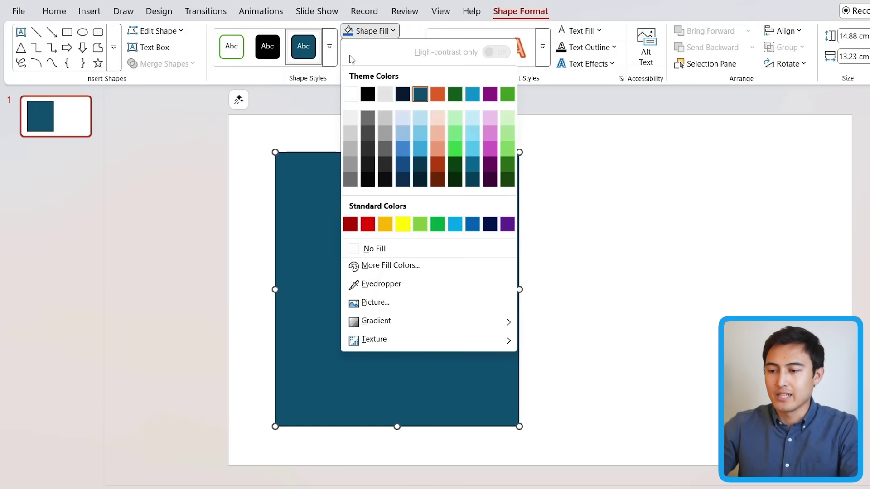
{"action": "left_click", "coordinate": [350, 94]}
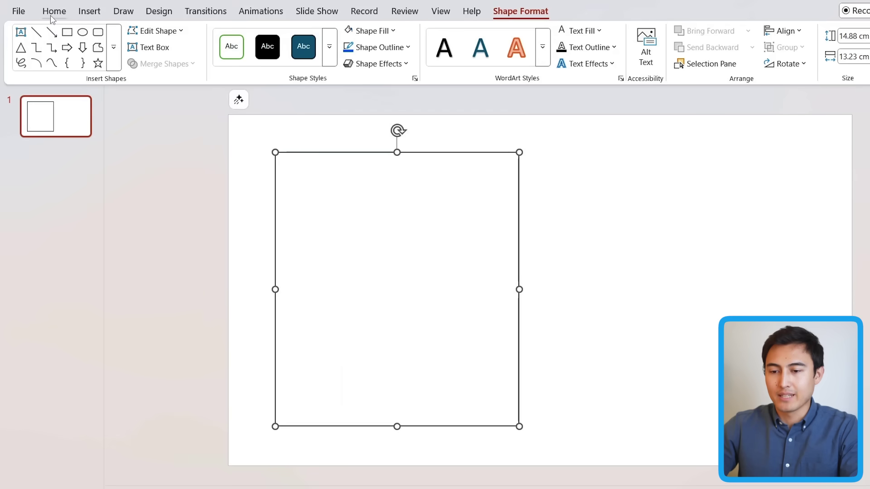
Add a centred 'Personal Details' text box across the top of the rectangle frame.
{"action": "left_click", "coordinate": [21, 32]}
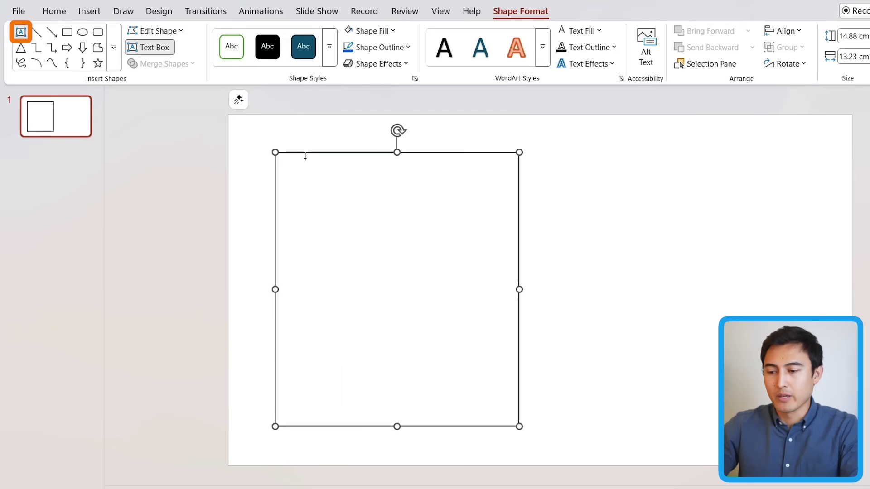
{"action": "left_click_drag", "start_coordinate": [306, 166], "coordinate": [483, 195]}
{"action": "type", "text": "Preso"}
{"action": "type", "text": "nal Details"}
{"action": "key", "text": "ctrl+e"}
{"action": "left_click", "coordinate": [380, 185]}
{"action": "left_click", "coordinate": [578, 54]}
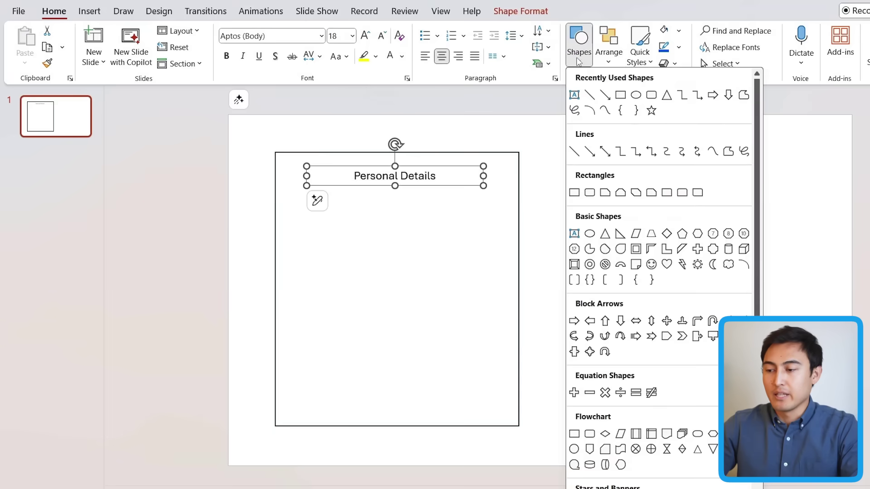
{"action": "left_click", "coordinate": [635, 96]}
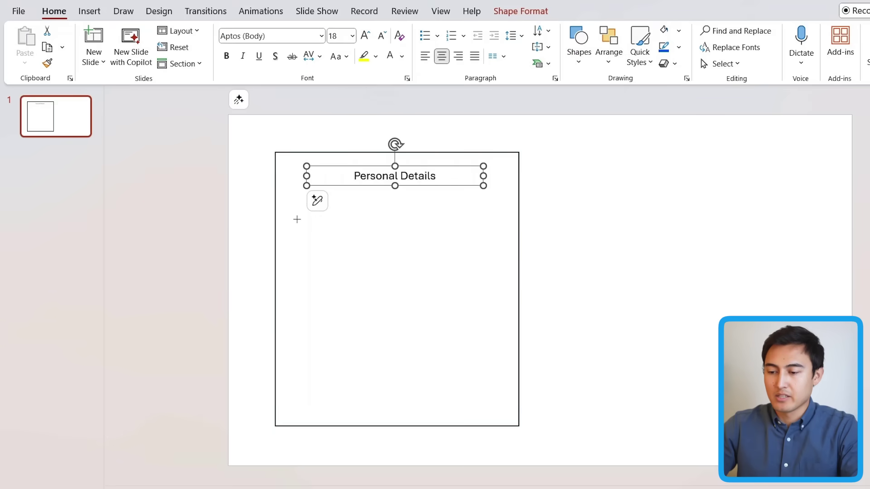
Draw a circle below the title and join the first circle to the second with a line.
{"action": "left_click_drag", "start_coordinate": [291, 198], "coordinate": [465, 227]}
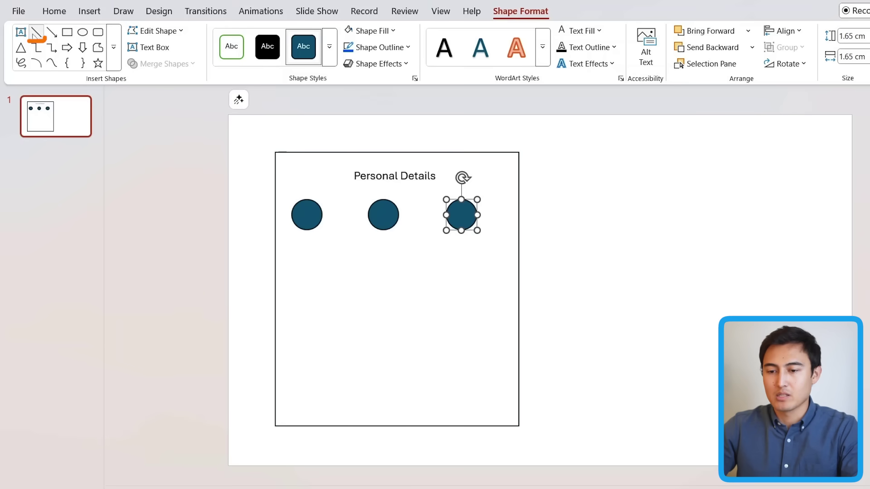
{"action": "left_click_drag", "start_coordinate": [321, 215], "coordinate": [368, 215]}
Copy the title below the circles as a left-aligned 'First Name' label, nudged slightly up.
{"action": "left_click", "coordinate": [216, 190]}
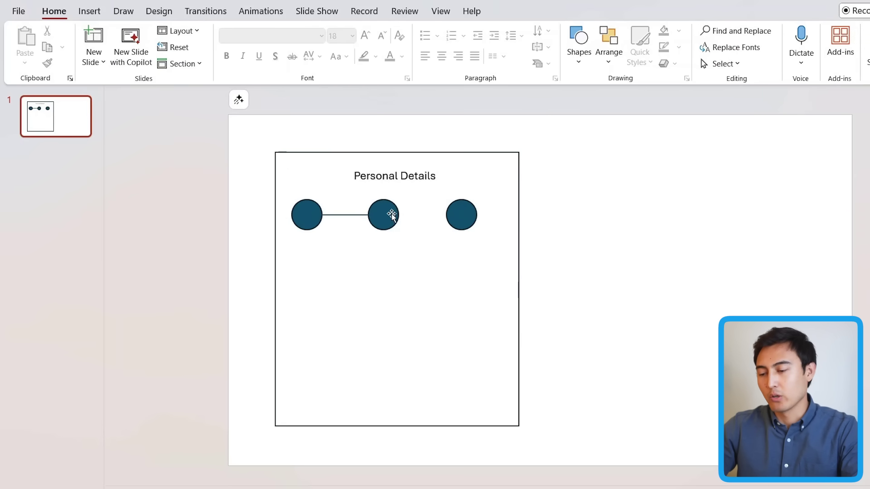
{"action": "left_click", "coordinate": [348, 174]}
{"action": "left_click_drag", "start_coordinate": [352, 178], "coordinate": [352, 270]}
{"action": "triple_click", "coordinate": [373, 271]}
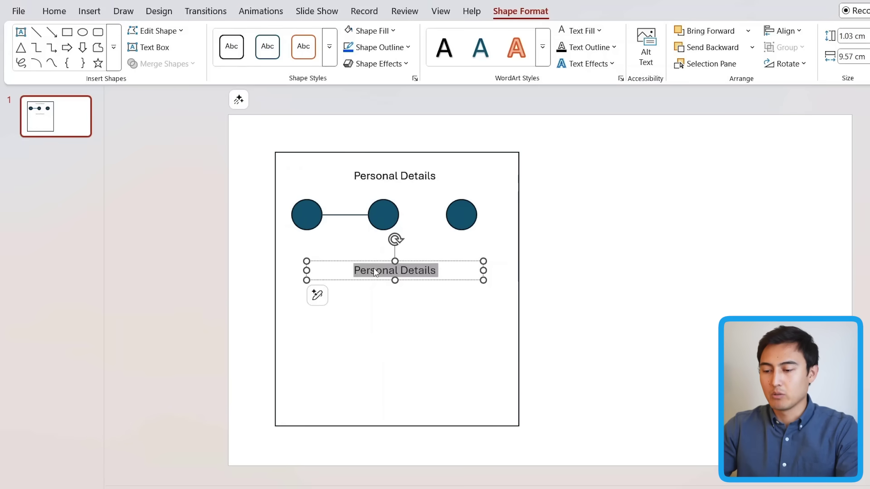
{"action": "type", "text": "First Name"}
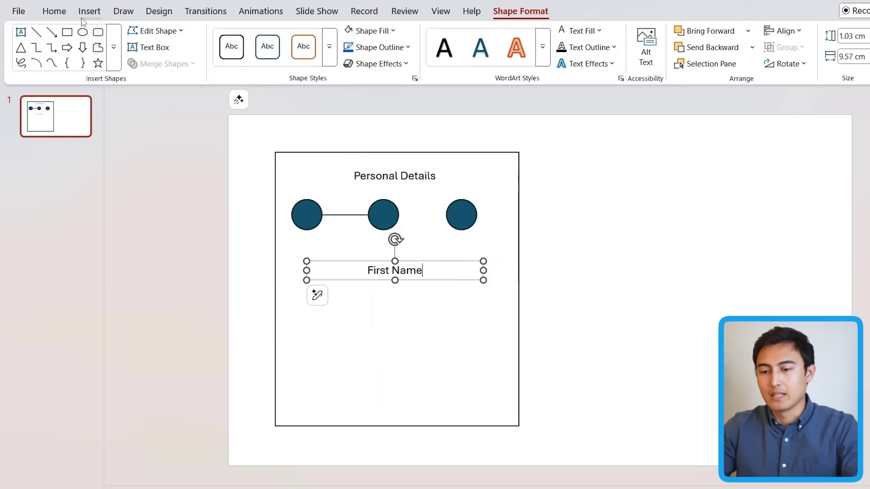
{"action": "left_click", "coordinate": [53, 11]}
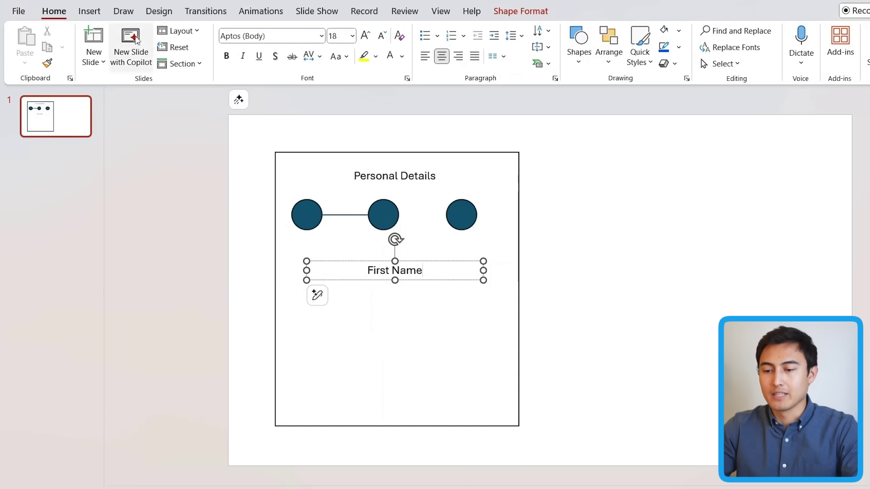
{"action": "left_click", "coordinate": [424, 55]}
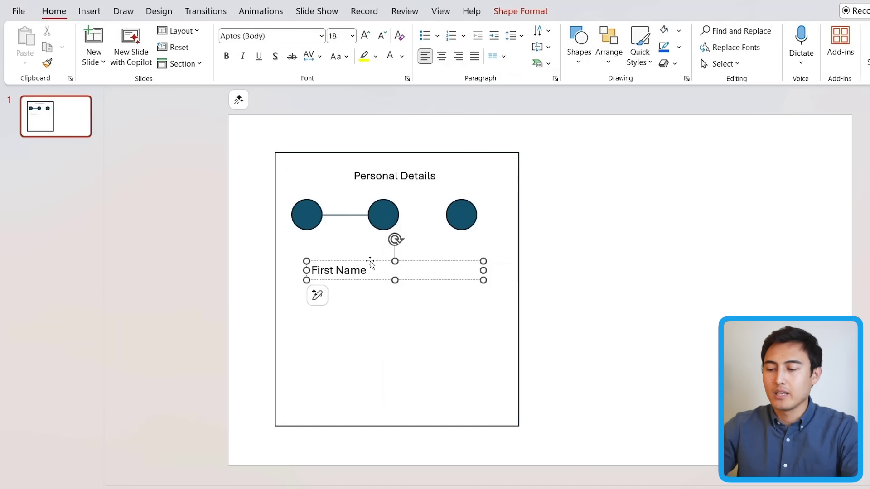
{"action": "left_click_drag", "start_coordinate": [369, 259], "coordinate": [369, 253]}
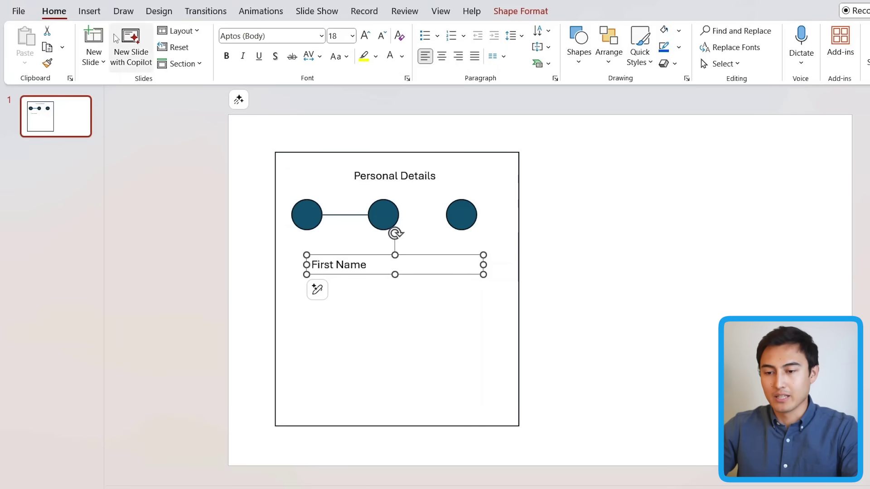
Draw a rectangle input box directly below the First Name label.
{"action": "left_click", "coordinate": [89, 11]}
{"action": "left_click", "coordinate": [297, 40]}
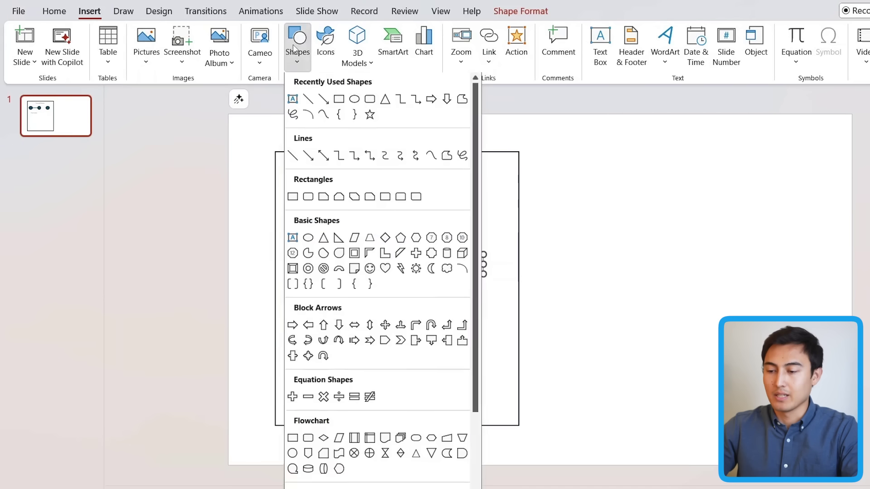
{"action": "left_click", "coordinate": [369, 99]}
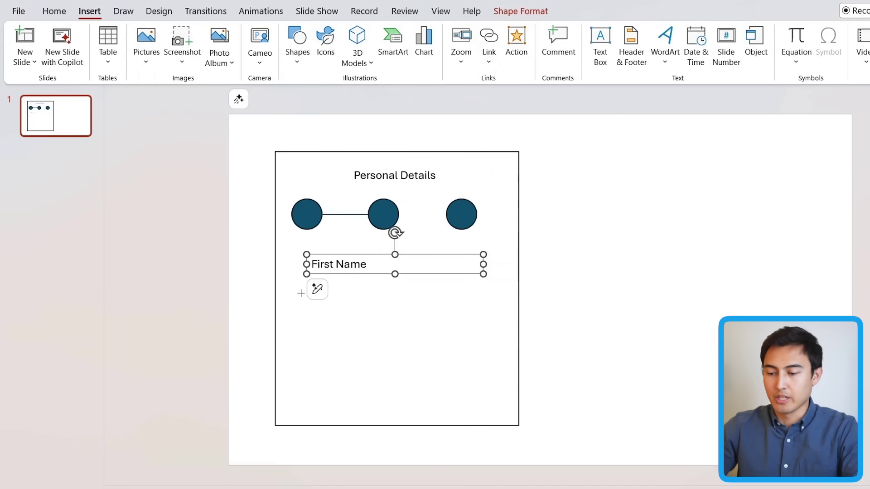
{"action": "left_click_drag", "start_coordinate": [306, 273], "coordinate": [483, 293]}
{"action": "left_click", "coordinate": [593, 299]}
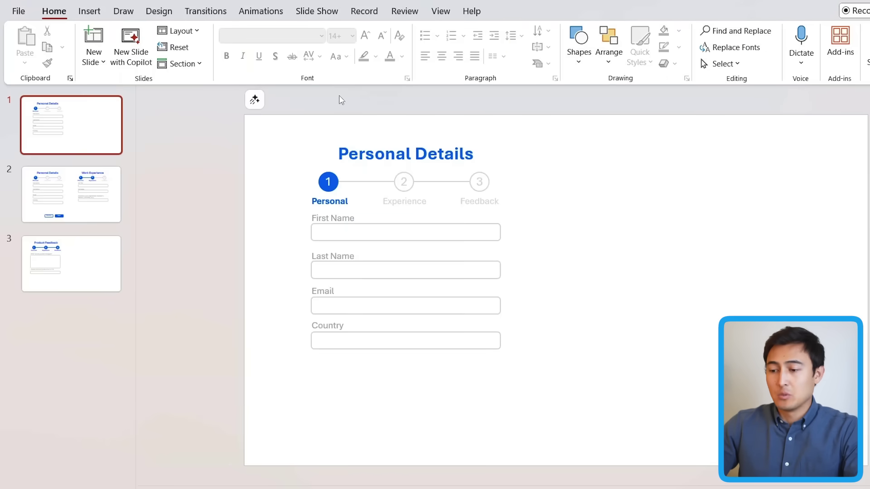
Duplicate the Personal Details form onto the right half and retitle the copy 'Work Experience'.
{"action": "left_click", "coordinate": [471, 366]}
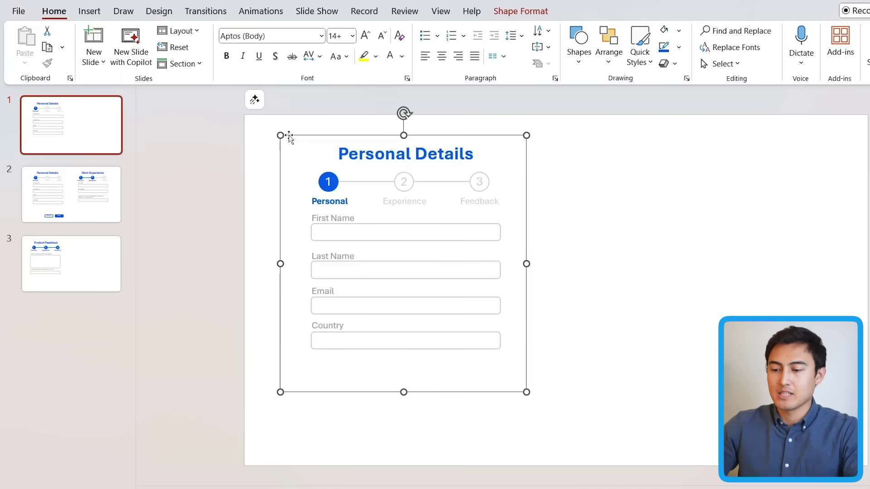
{"action": "left_click_drag", "start_coordinate": [293, 142], "coordinate": [565, 142]}
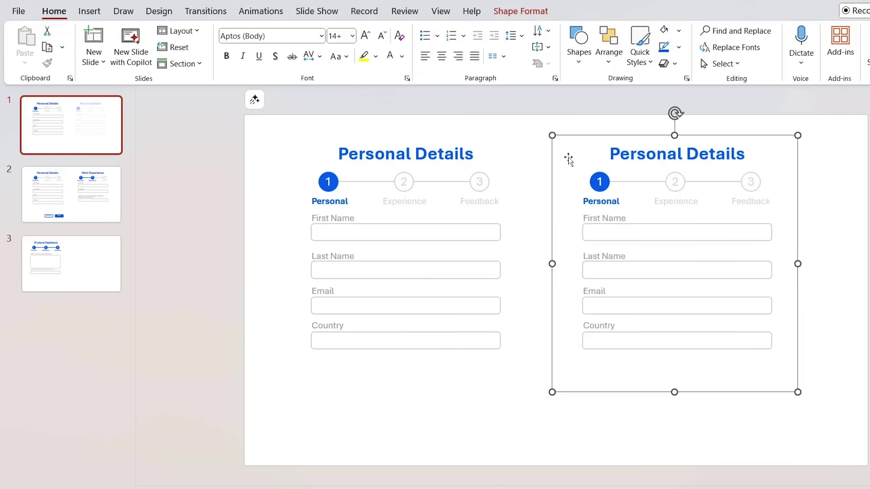
{"action": "double_click", "coordinate": [627, 154]}
{"action": "key", "text": "ctrl+shift+Right"}
{"action": "type", "text": "Work Epxe"}
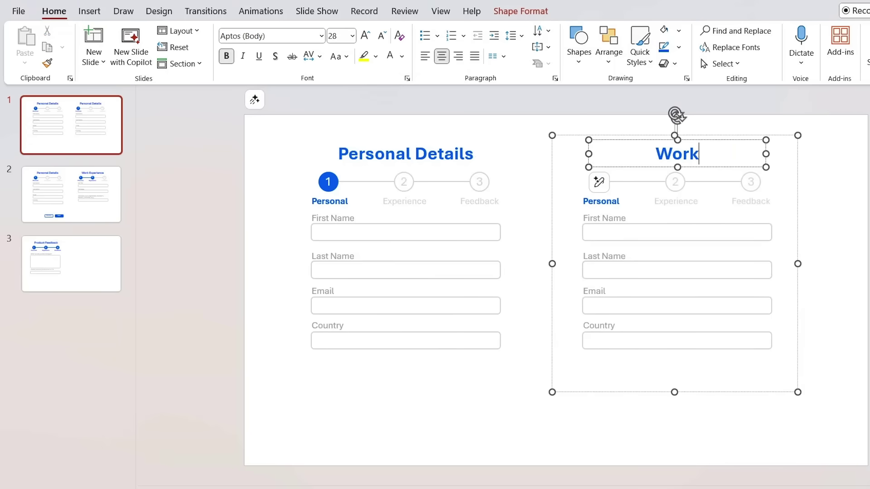
{"action": "key", "text": "BackSpace"}
{"action": "key", "text": "BackSpace"}
{"action": "key", "text": "BackSpace"}
{"action": "type", "text": "xperien"}
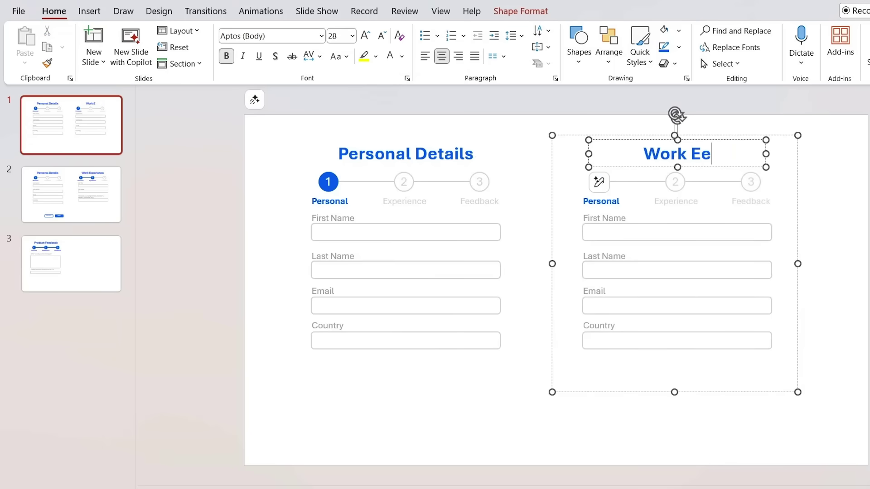
{"action": "type", "text": "ce"}
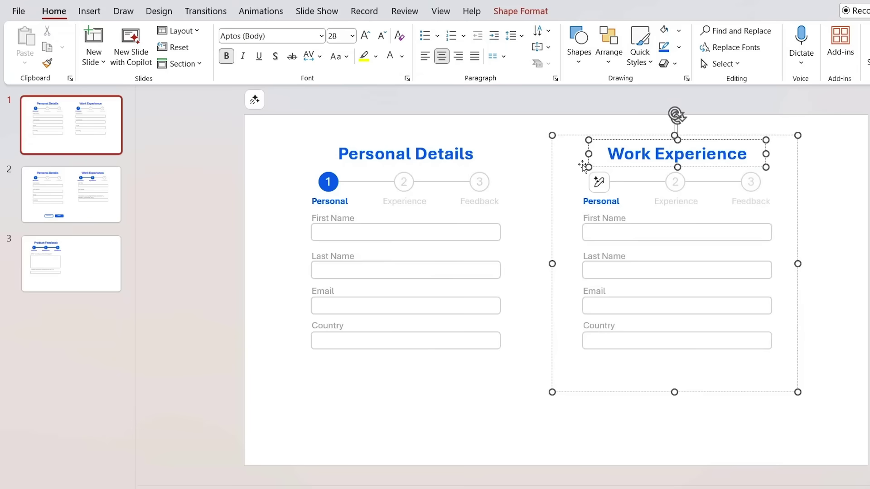
{"action": "left_click", "coordinate": [545, 190]}
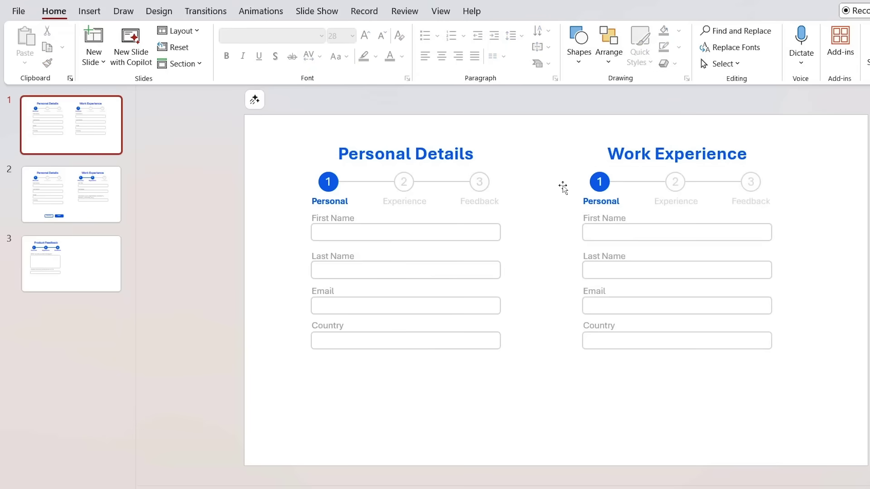
Fill the step 2 circle in the Work Experience form with blue.
{"action": "left_click", "coordinate": [683, 187]}
{"action": "left_click", "coordinate": [682, 188]}
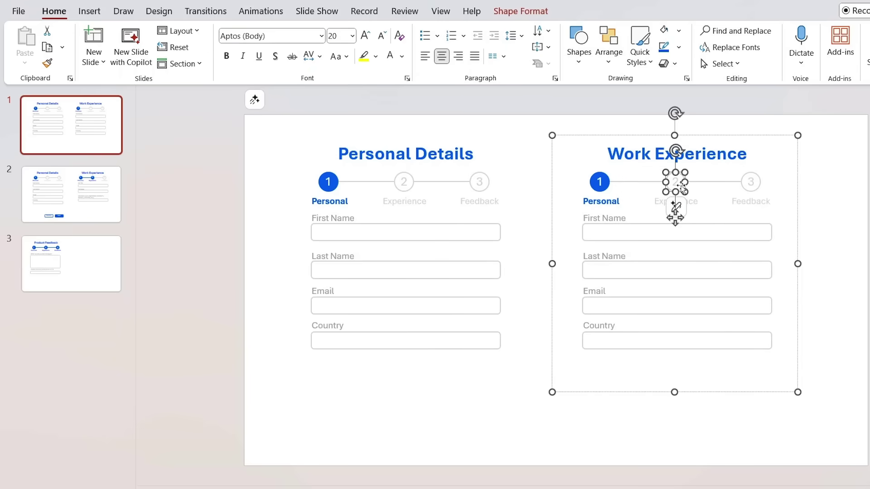
{"action": "left_click", "coordinate": [528, 12]}
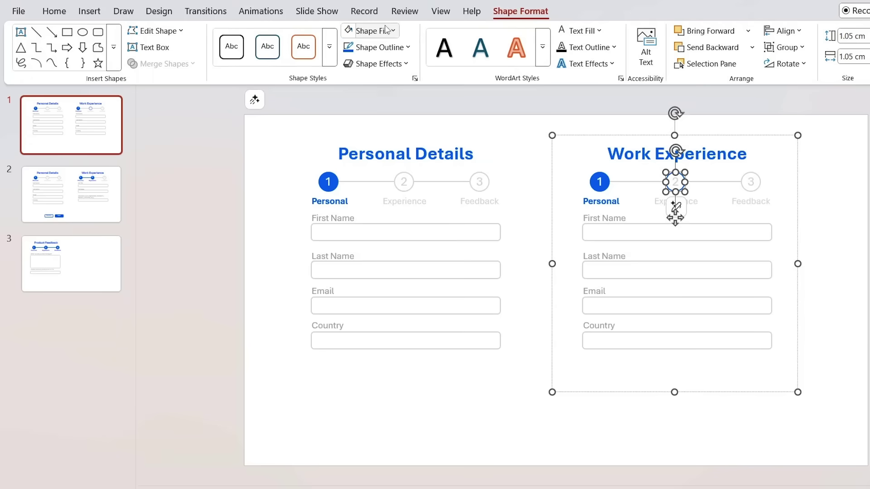
{"action": "left_click", "coordinate": [389, 30]}
{"action": "left_click", "coordinate": [351, 268]}
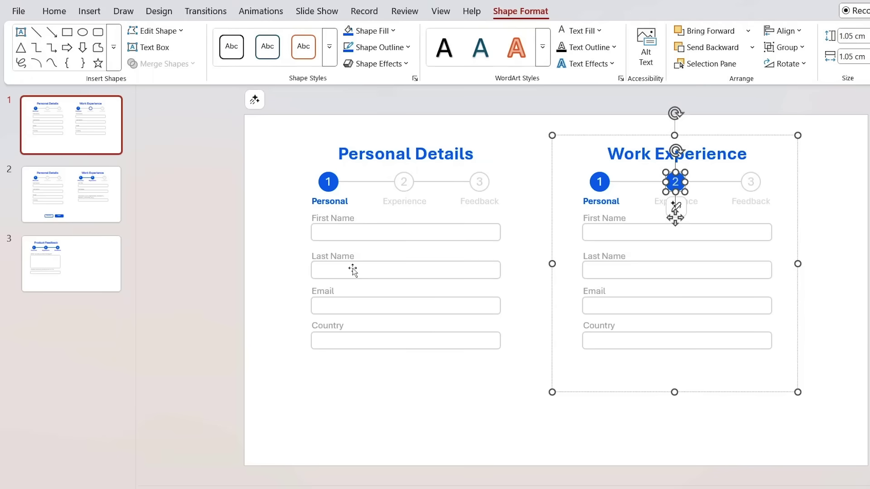
Colour the Experience label text and the line between circles 1 and 2 blue.
{"action": "left_click", "coordinate": [694, 202]}
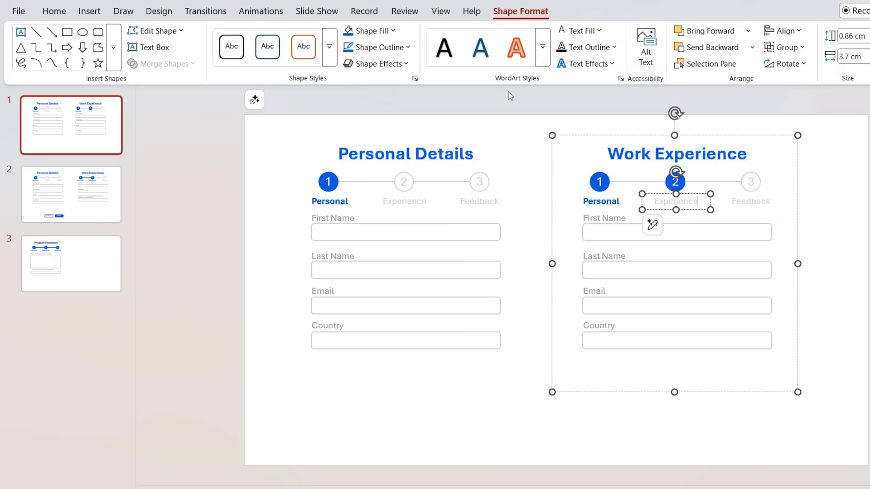
{"action": "key", "text": "ctrl+a"}
{"action": "left_click", "coordinate": [599, 31]}
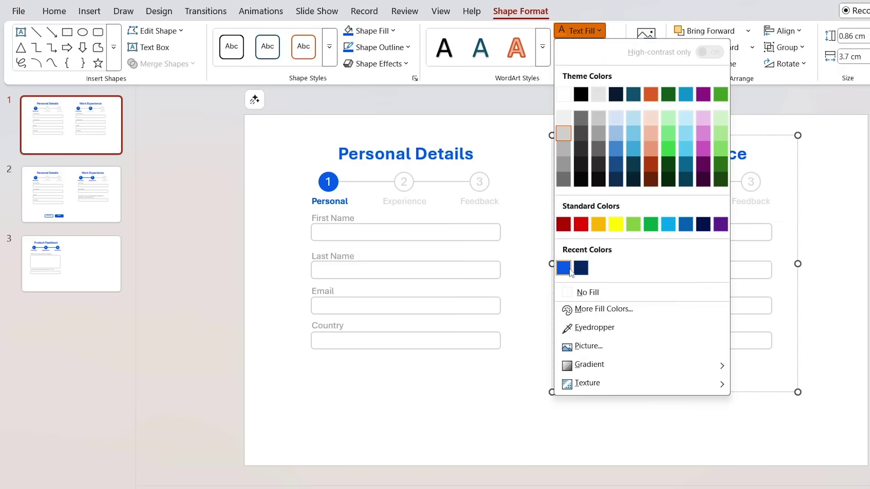
{"action": "left_click", "coordinate": [563, 268]}
{"action": "left_click", "coordinate": [625, 183]}
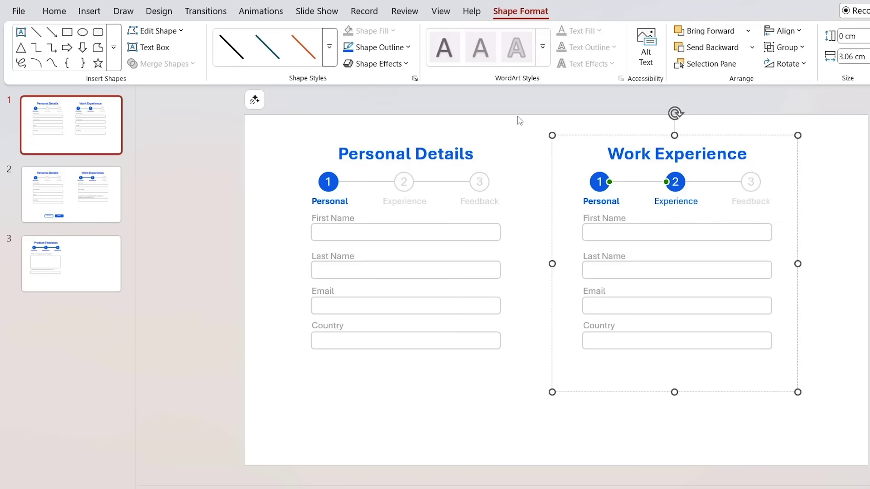
{"action": "left_click", "coordinate": [350, 47]}
{"action": "left_click", "coordinate": [862, 288]}
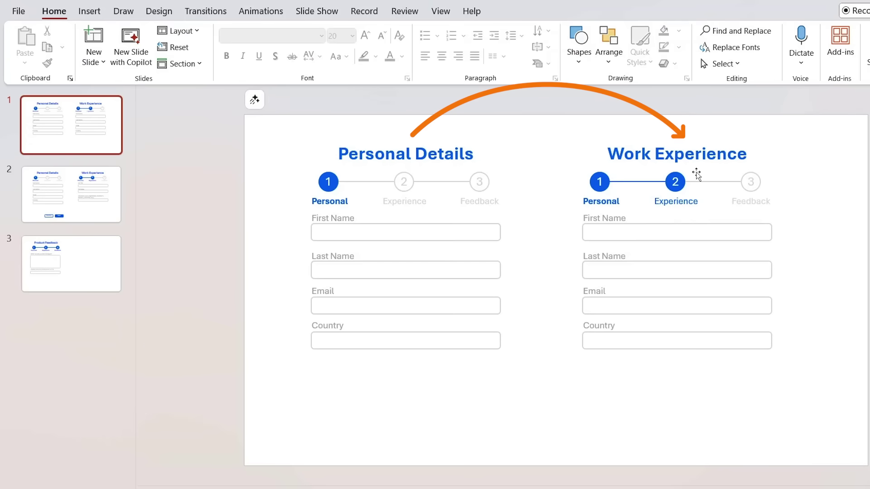
Go to the Product Feedback slide and select the Previous and Next buttons together.
{"action": "left_click", "coordinate": [99, 270]}
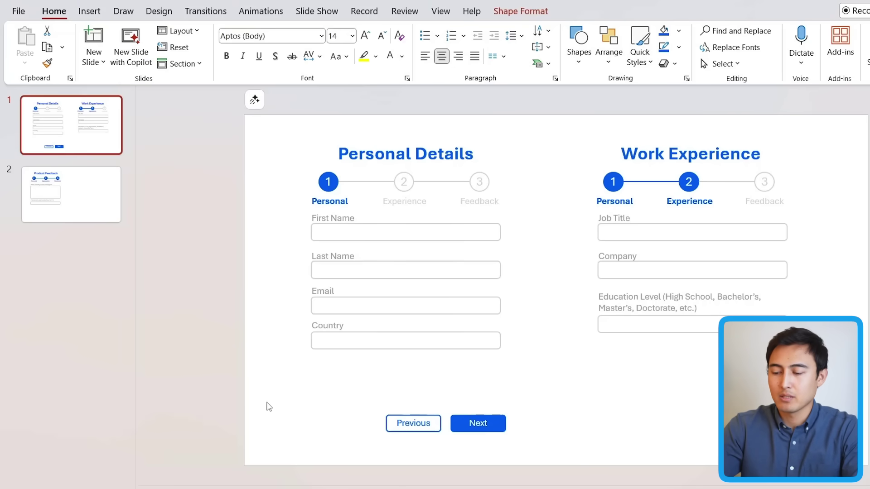
{"action": "left_click_drag", "start_coordinate": [299, 390], "coordinate": [542, 447]}
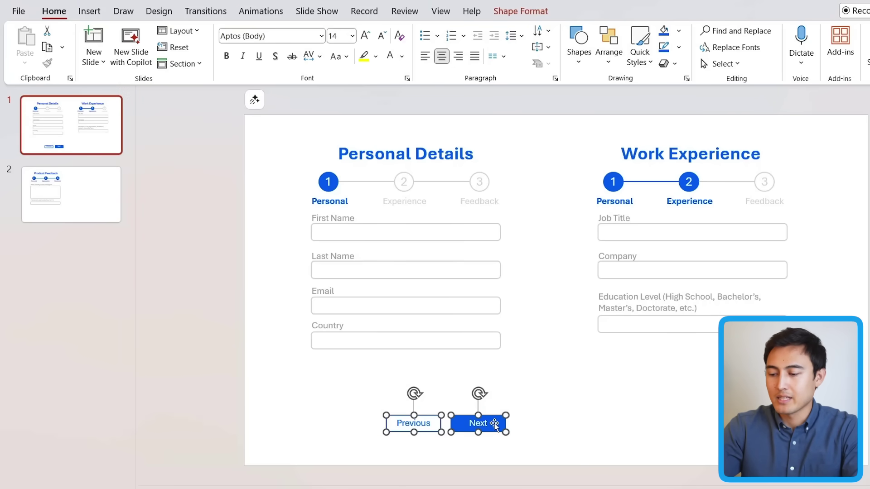